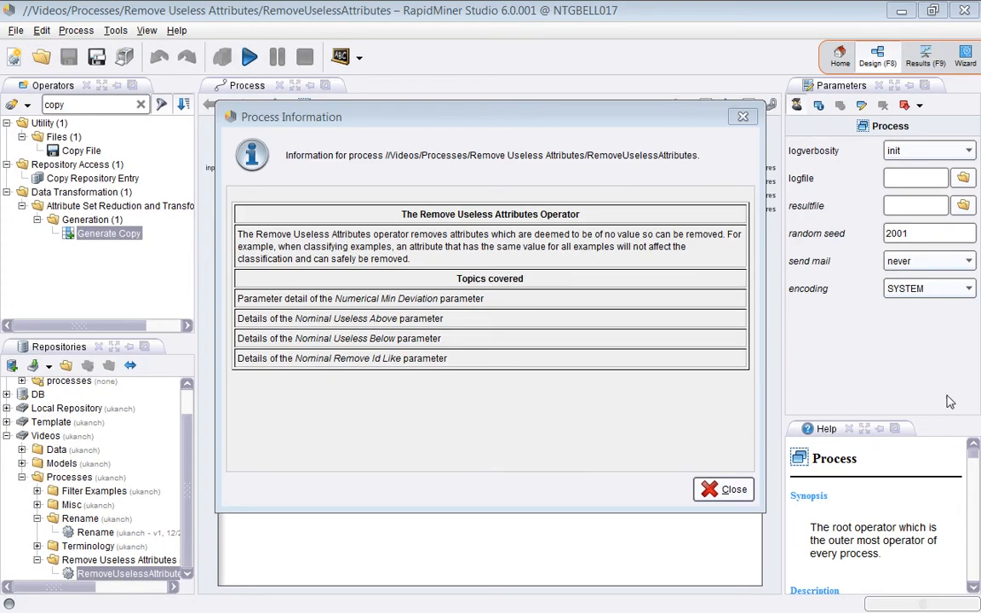
Run the RemoveUselessAttributes process and show the attribute statistics of the Add New Attributes example set.
left_click(722, 489)
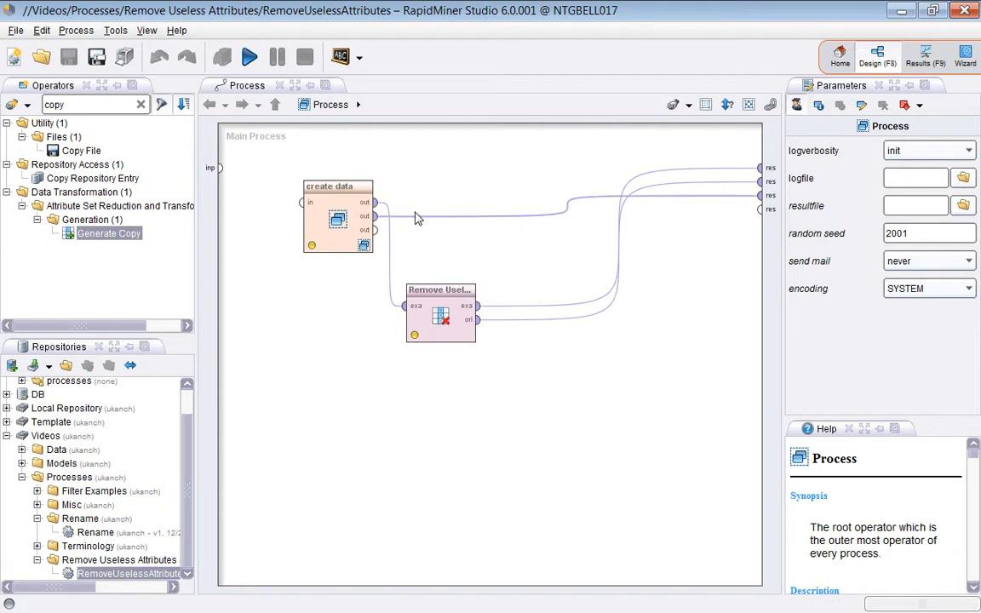
left_click(255, 64)
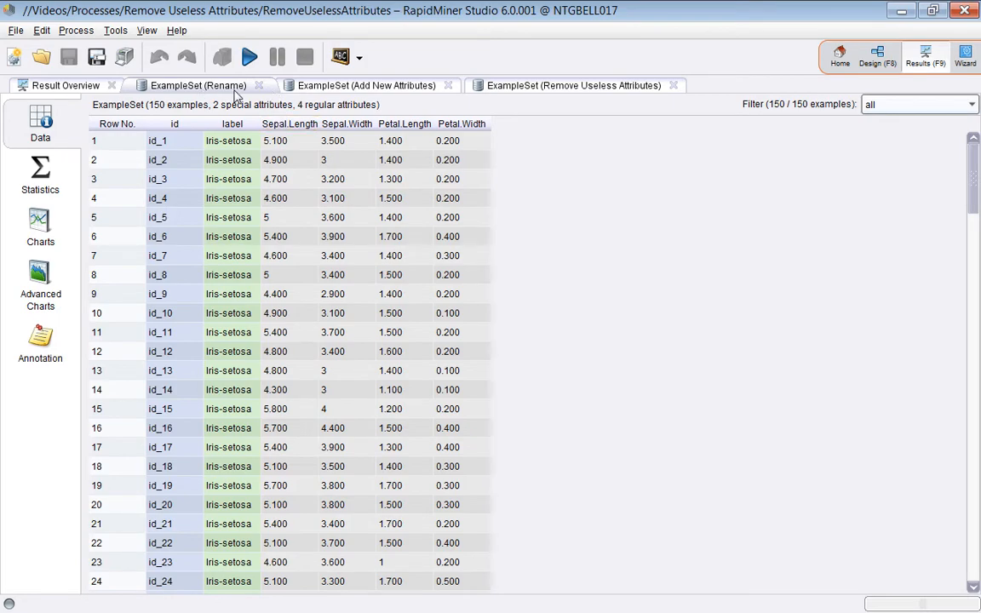
left_click(355, 89)
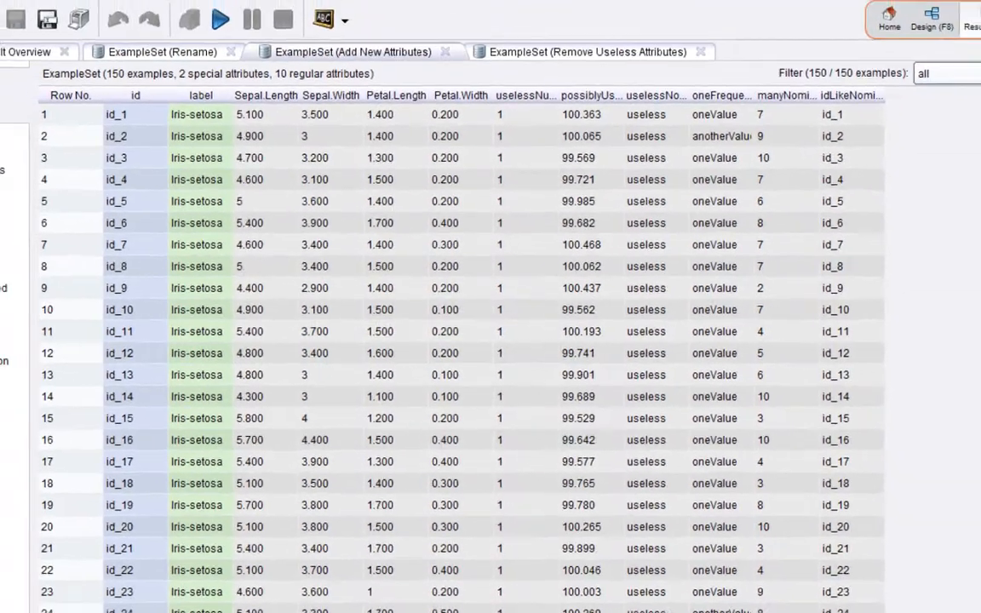
left_click(41, 170)
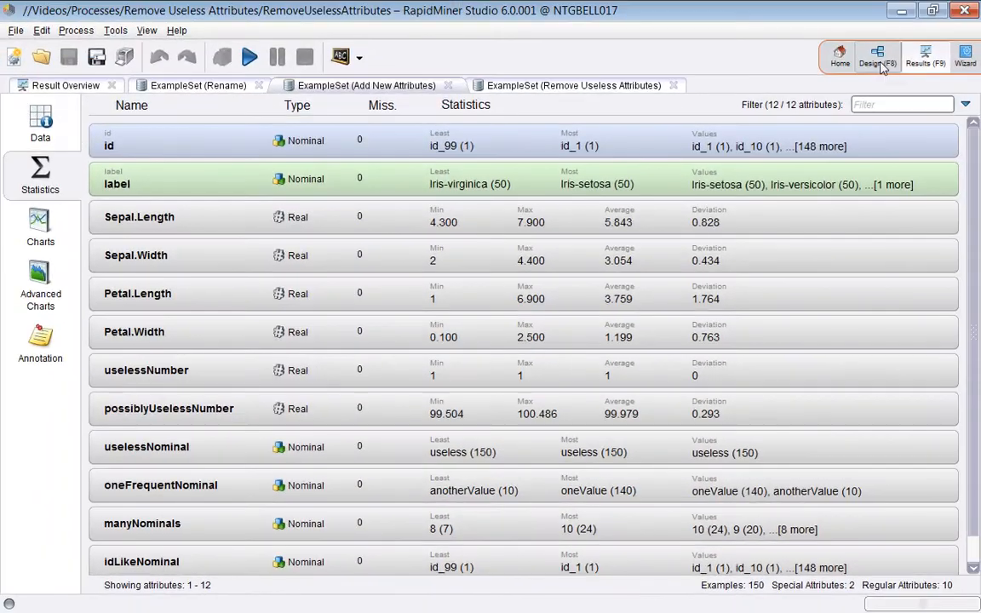
Show the parameters of the Remove Useless Attributes operator and widen their area until the full parameter names fit.
left_click(882, 67)
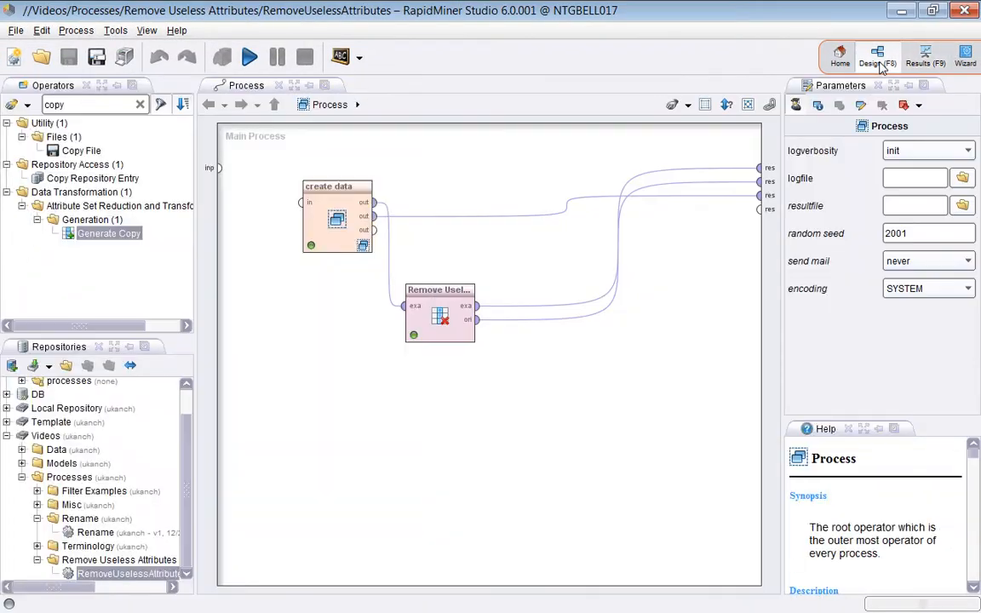
left_click(436, 302)
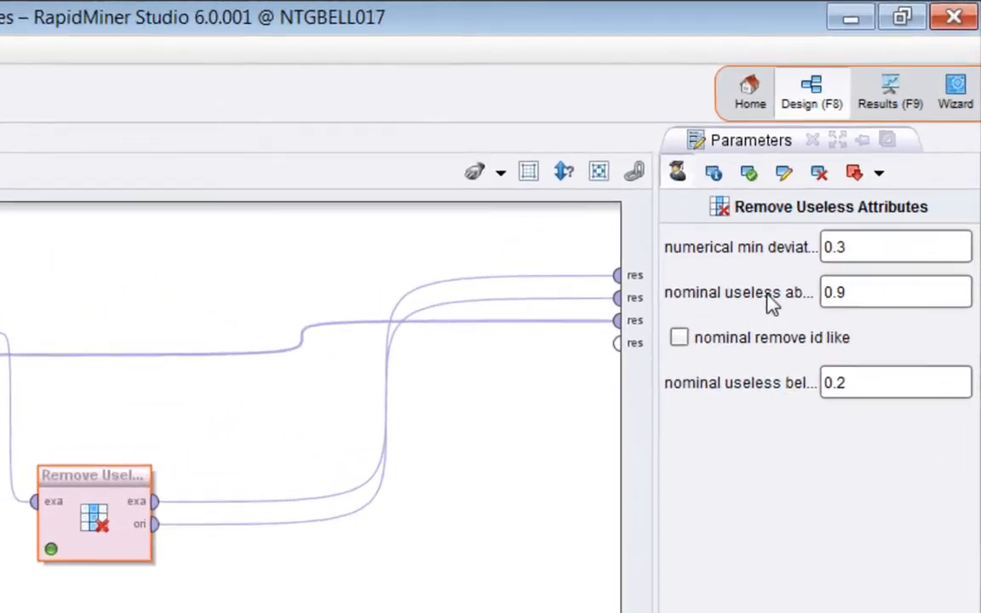
left_click(893, 254)
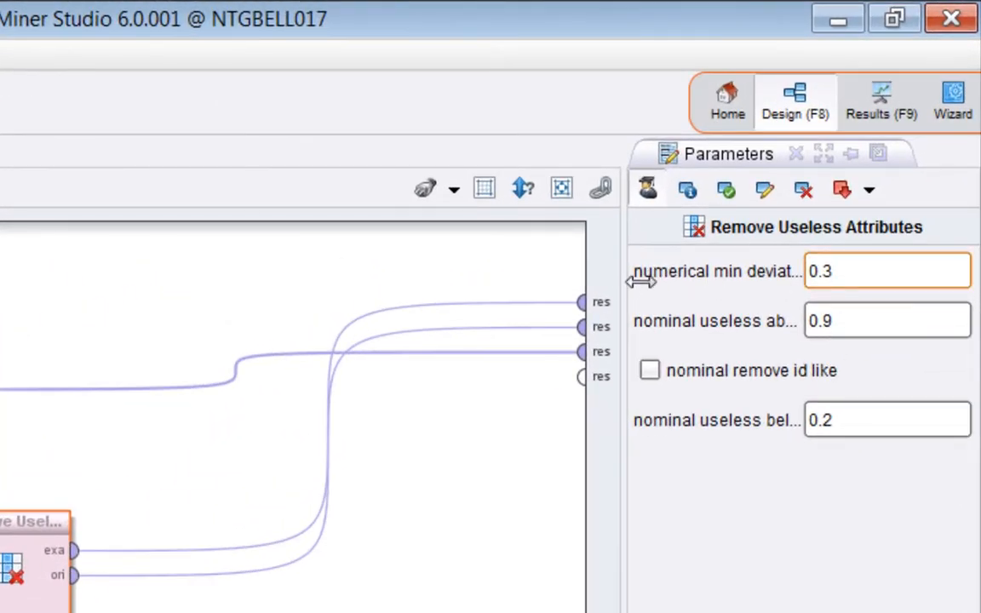
left_click_drag(640, 281, 421, 283)
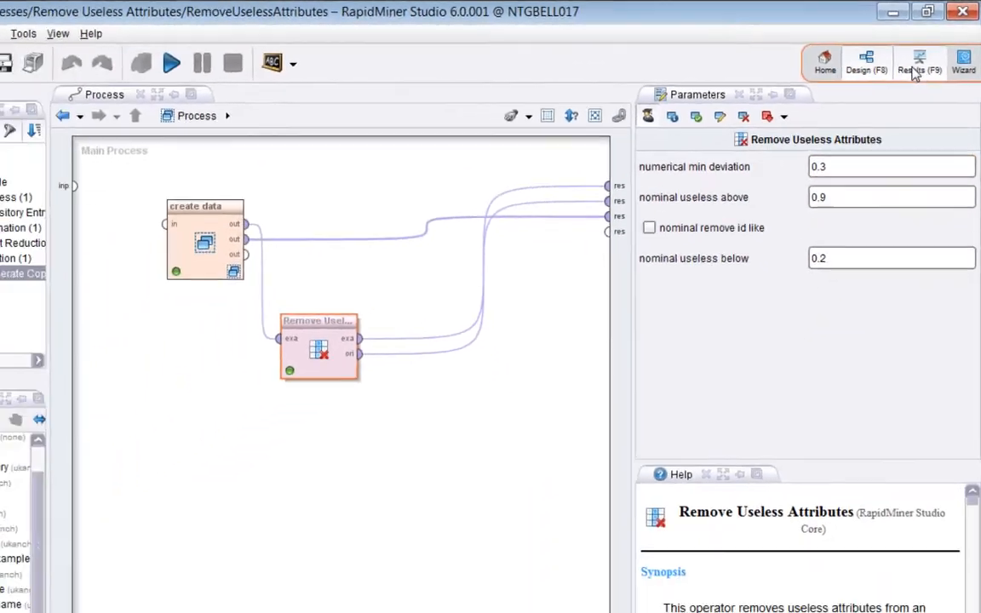
Rerun the process and compare the Remove Useless Attributes result with the Add New Attributes example set.
left_click(877, 115)
left_click(355, 86)
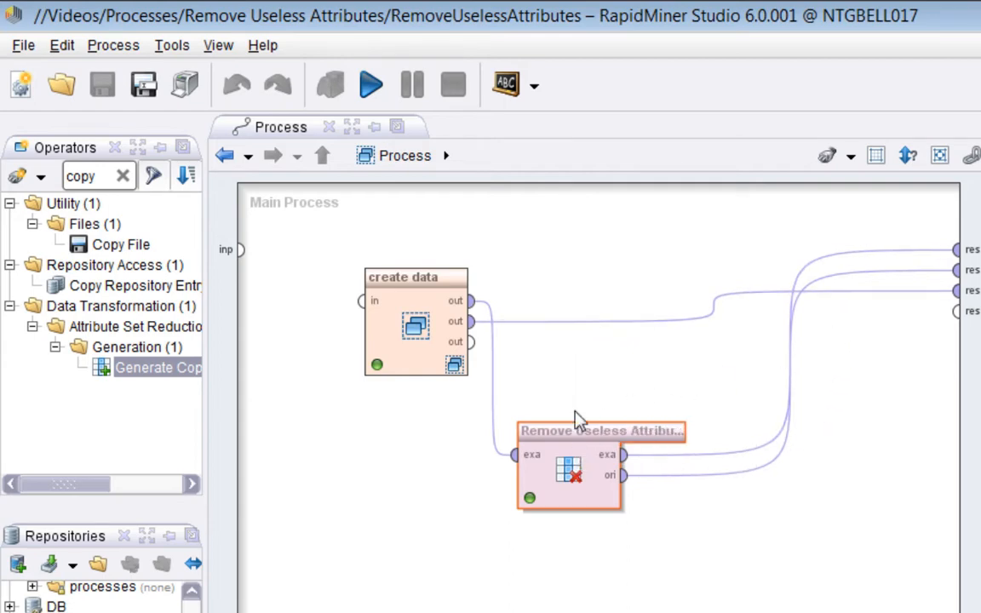
left_click(368, 86)
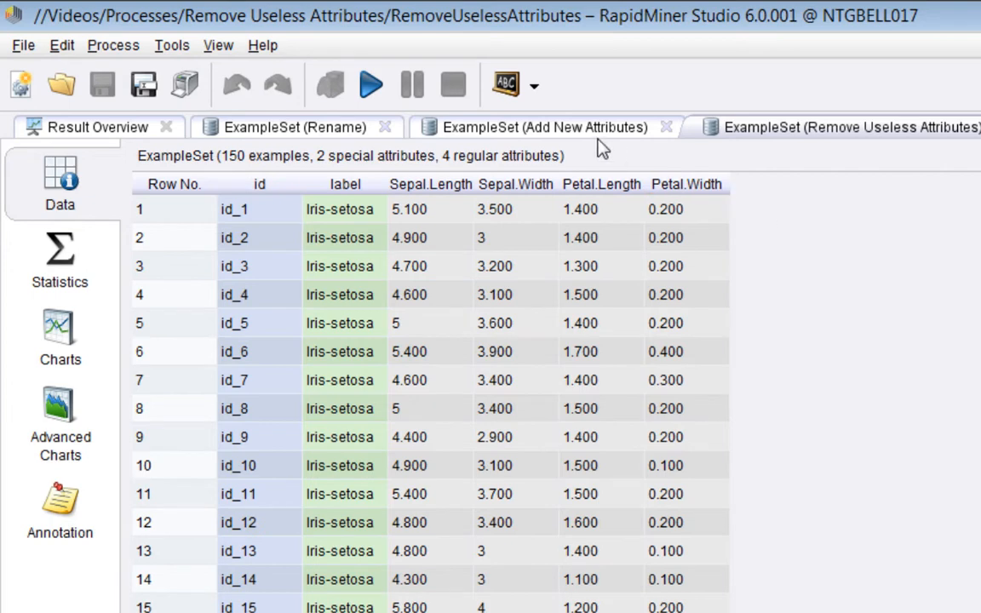
left_click(545, 127)
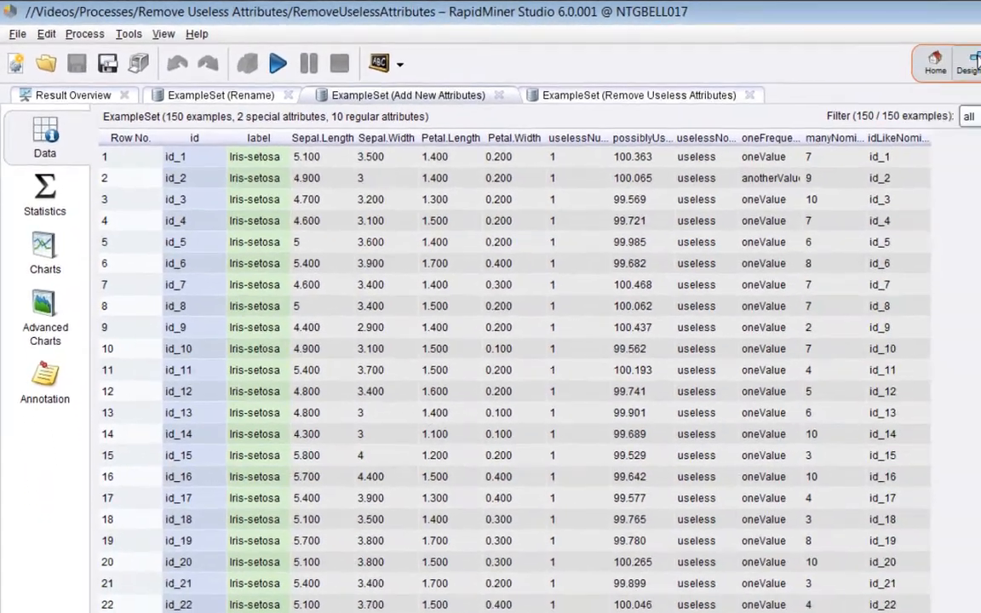
Set the numerical min deviation of Remove Useless Attributes to 0.2 and rerun the process.
left_click(879, 56)
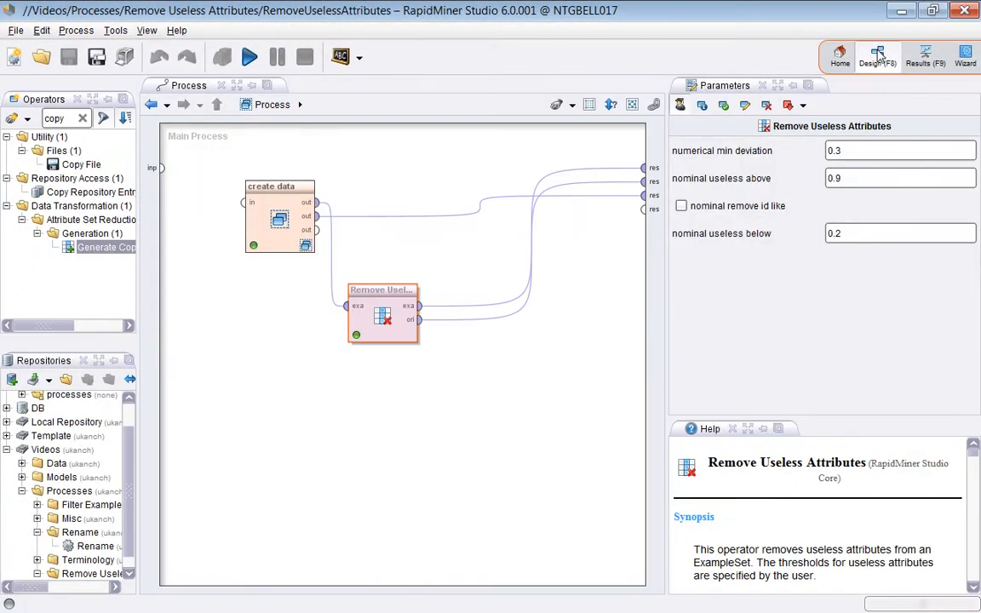
left_click(874, 154)
key("BackSpace")
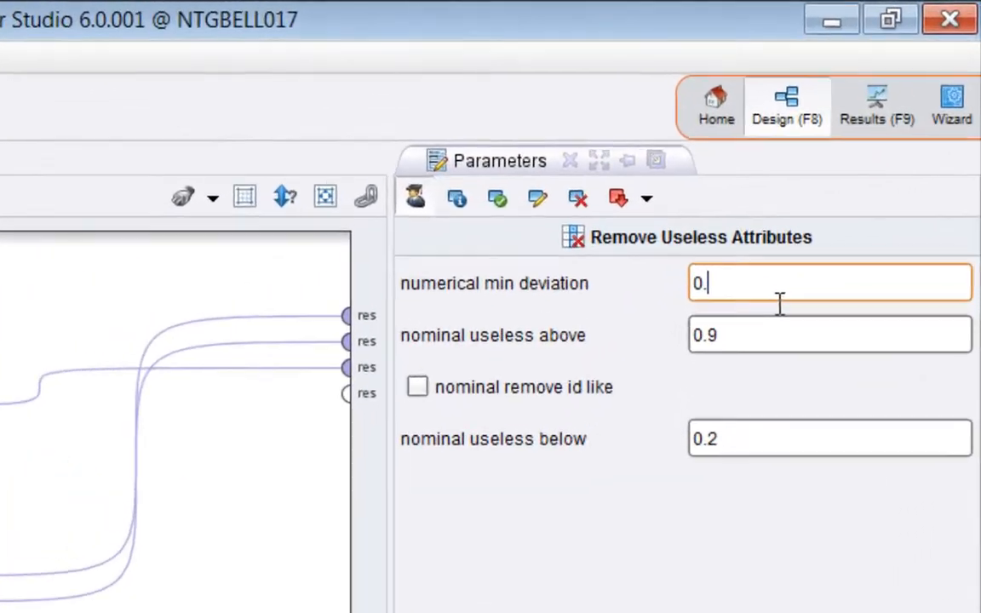
type("2")
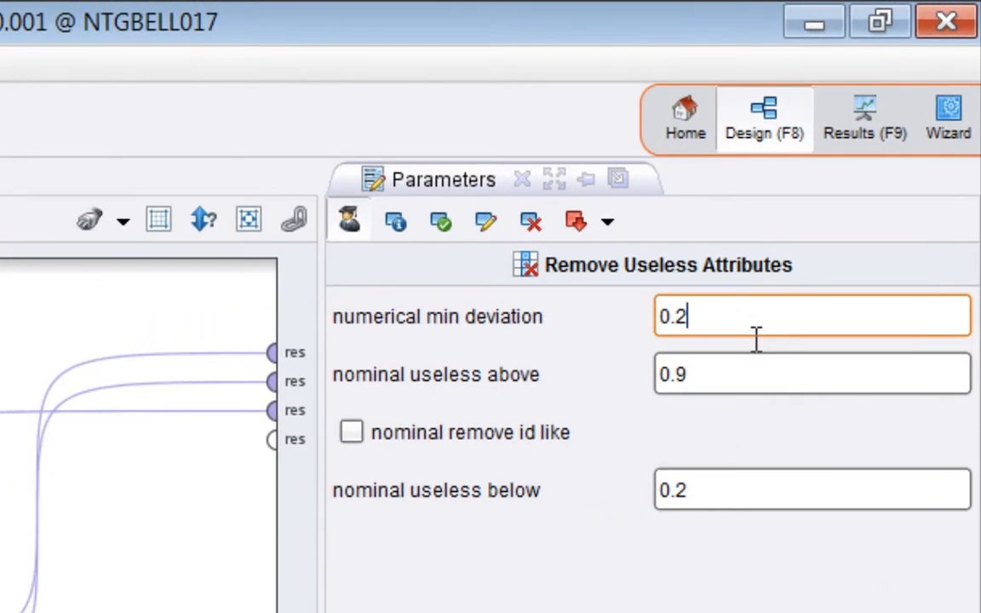
left_click(7, 76)
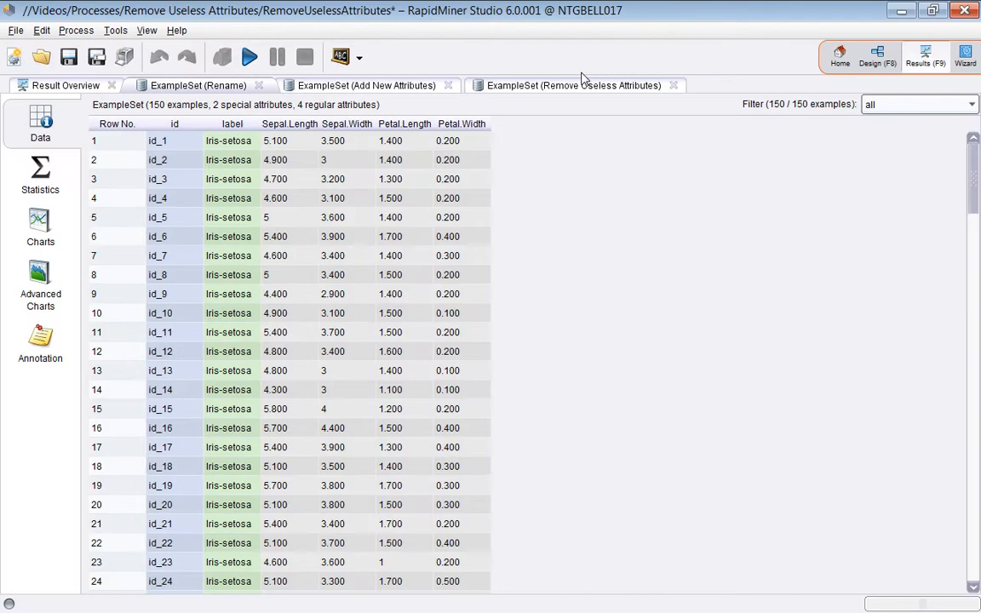
Inspect the Remove Useless Attributes example set and widen the possiblyUselessNumber column.
left_click(581, 84)
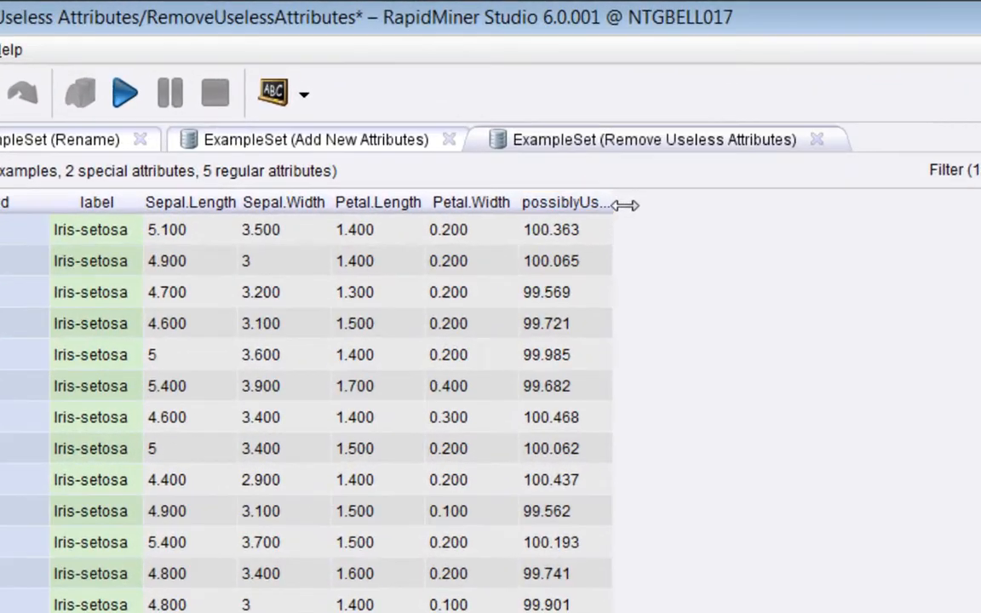
left_click_drag(624, 205, 773, 204)
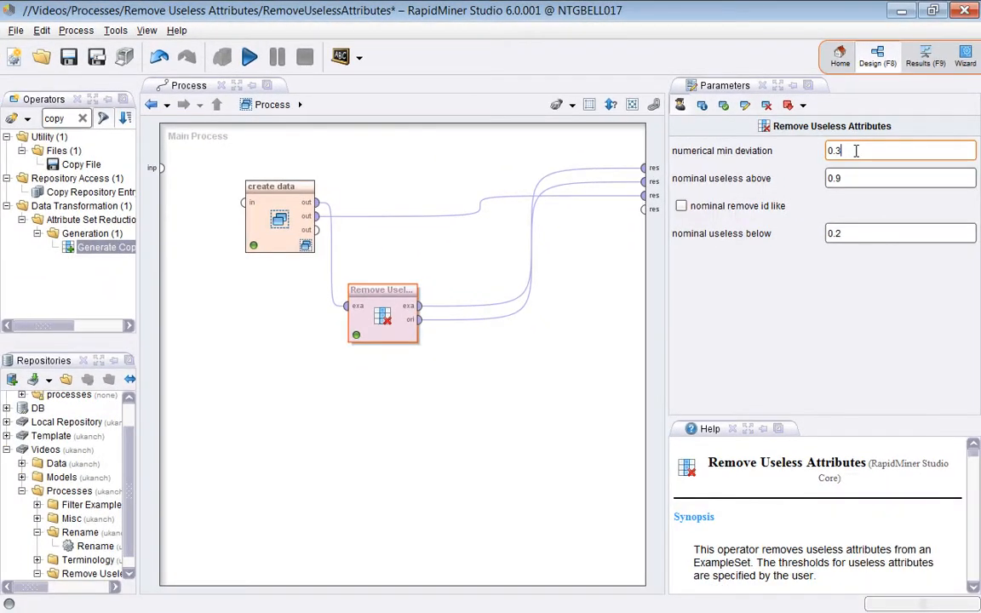
Rerun the process with a numerical min deviation of 0.3 and review the Add New Attributes data and statistics.
left_click(245, 60)
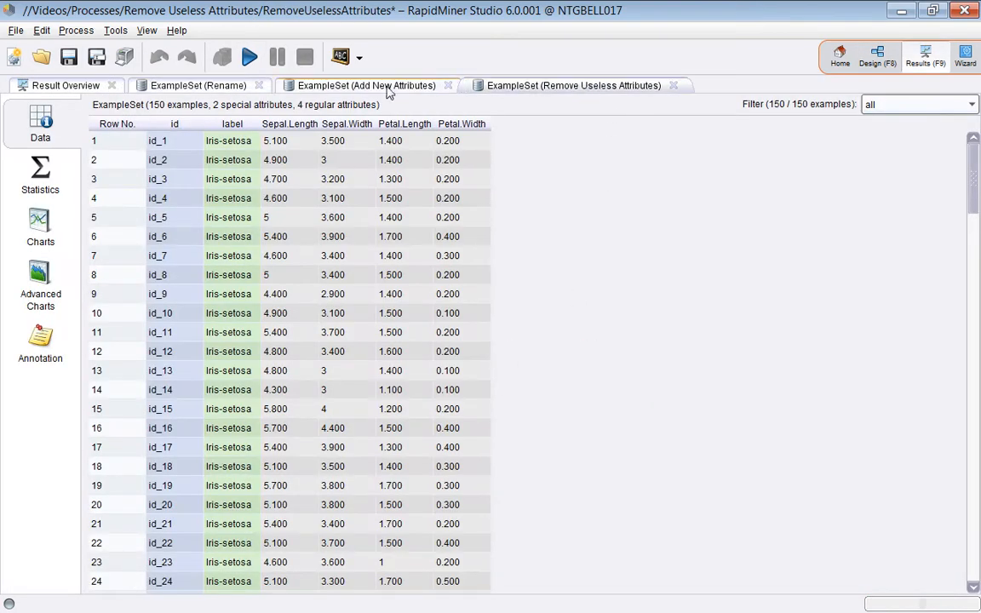
left_click(226, 86)
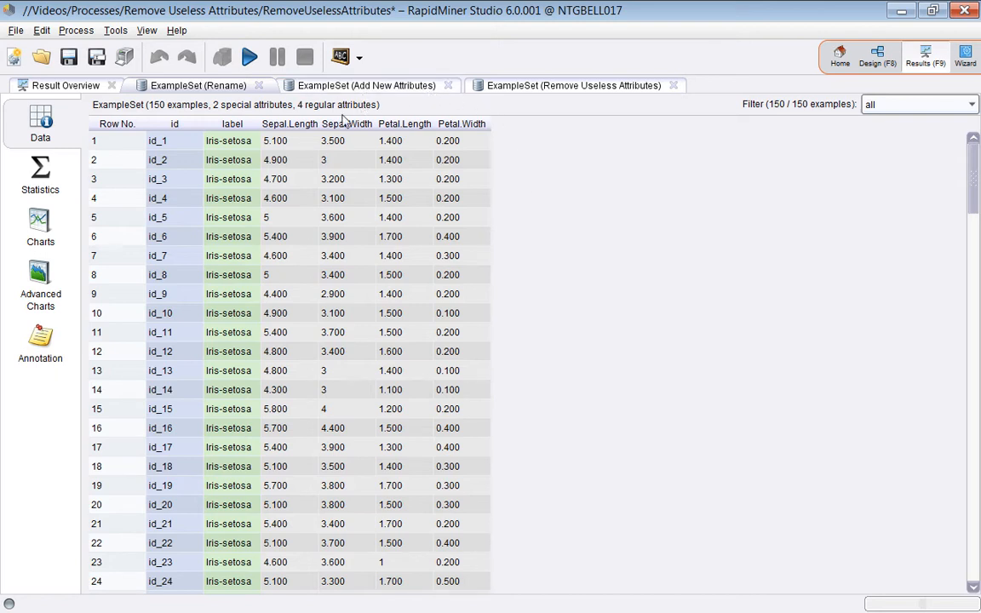
left_click(367, 89)
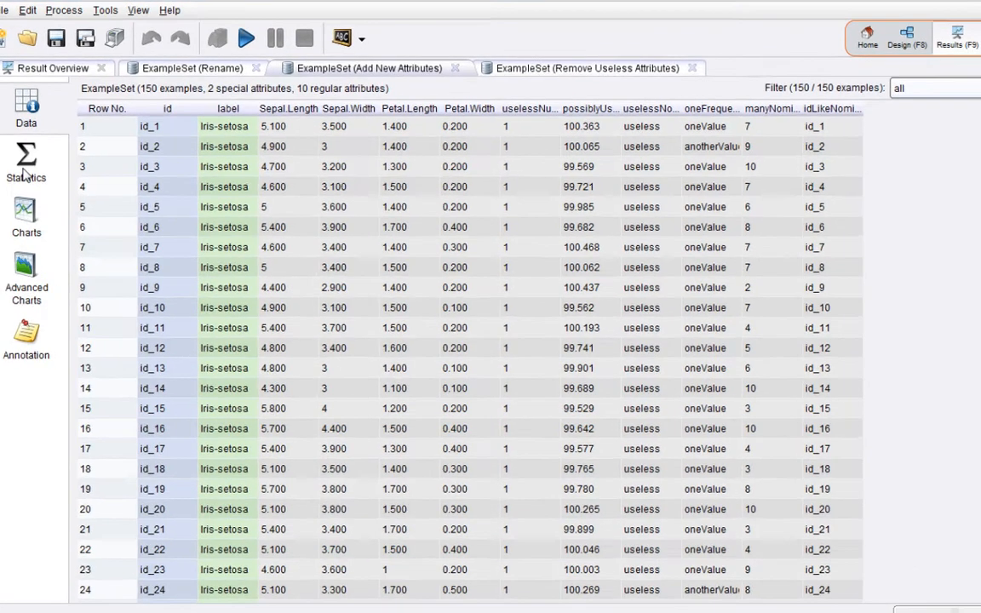
left_click(18, 169)
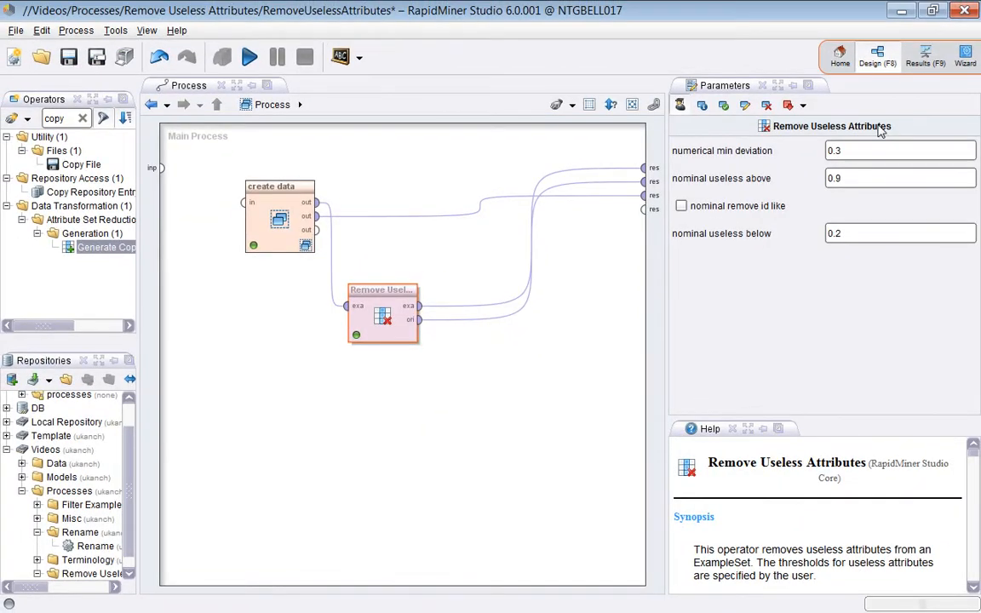
Set the numerical min deviation to 0.45 and run the process to see which attributes remain.
left_click(882, 154)
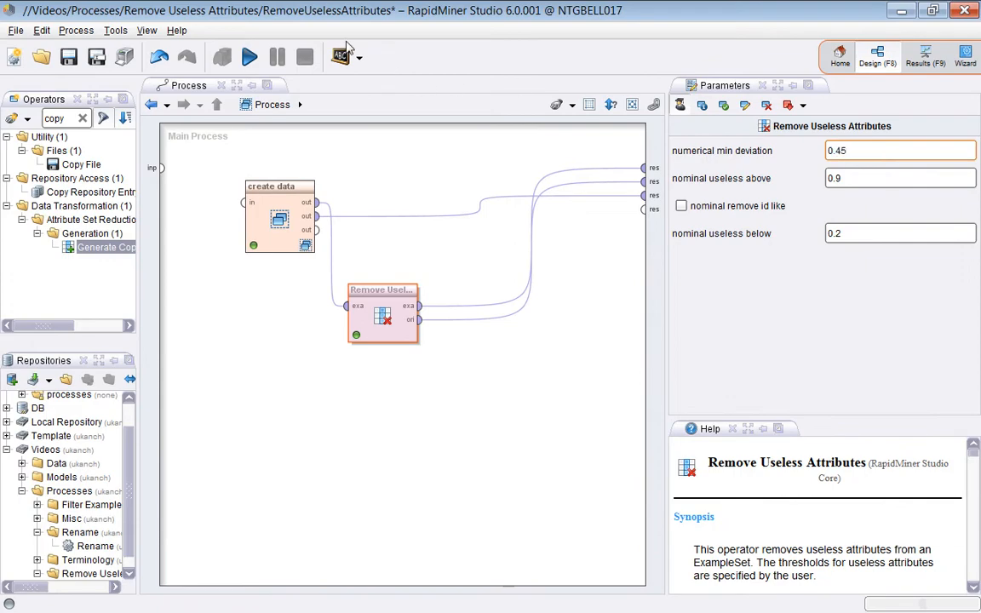
left_click(249, 57)
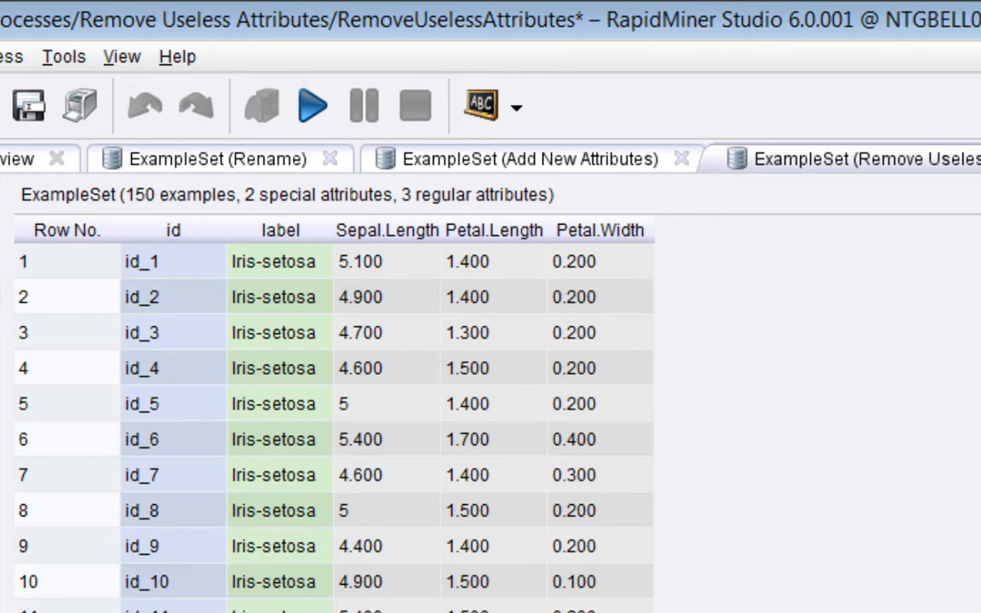
Set the numerical min deviation back to 0.3, keep nominal useless above at 0.9, and rerun the process.
key("F8")
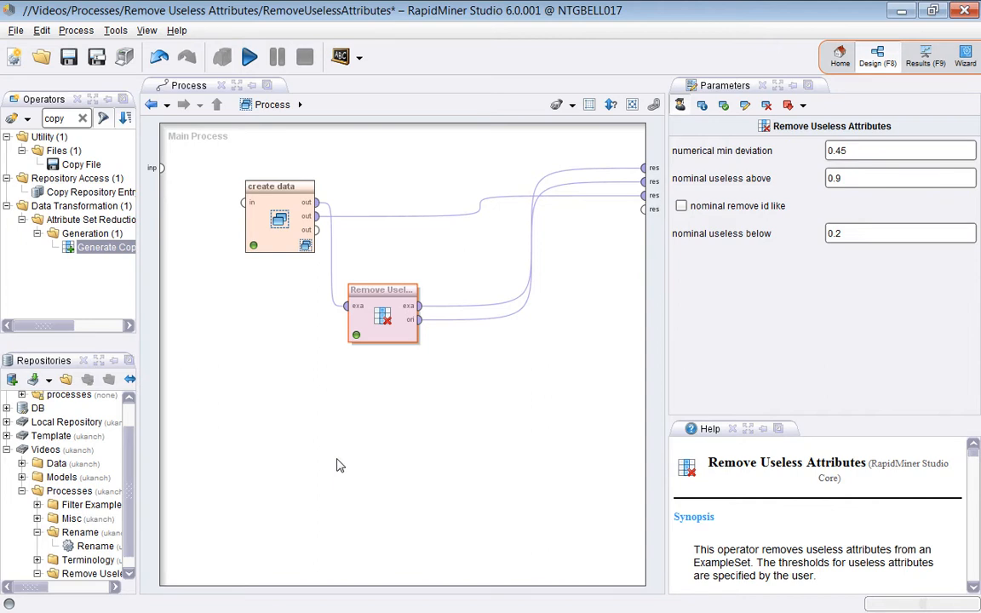
left_click(873, 155)
left_click(882, 179)
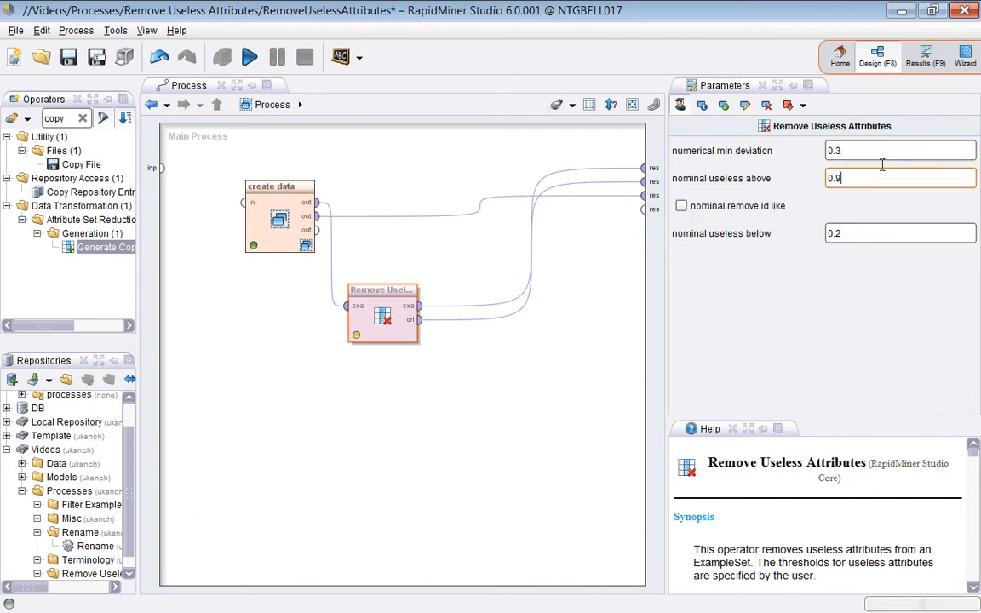
left_click(256, 60)
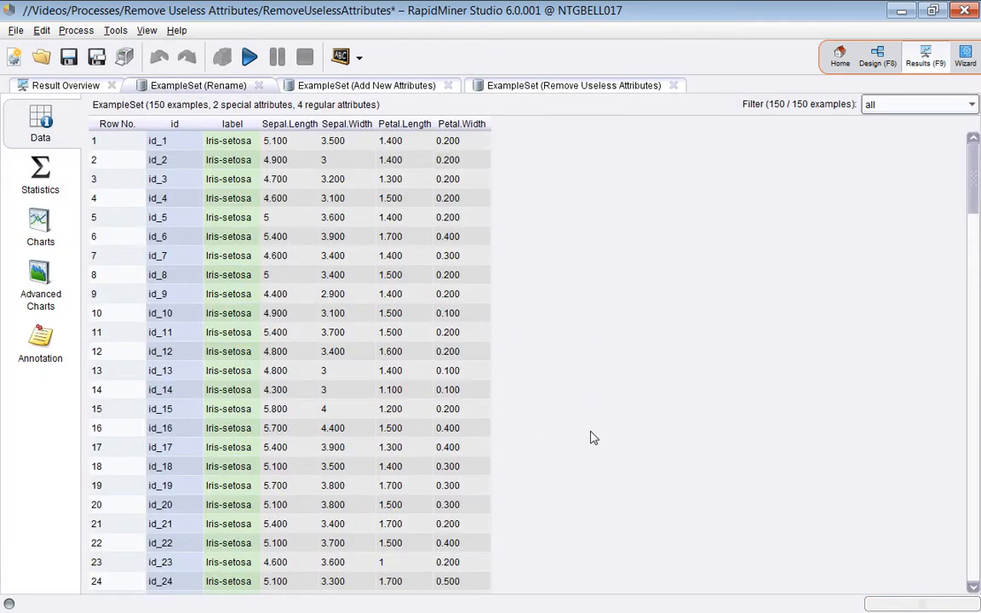
Examine the nominal attributes' value counts in the Add New Attributes statistics against the nominal useless above and below thresholds.
left_click(366, 87)
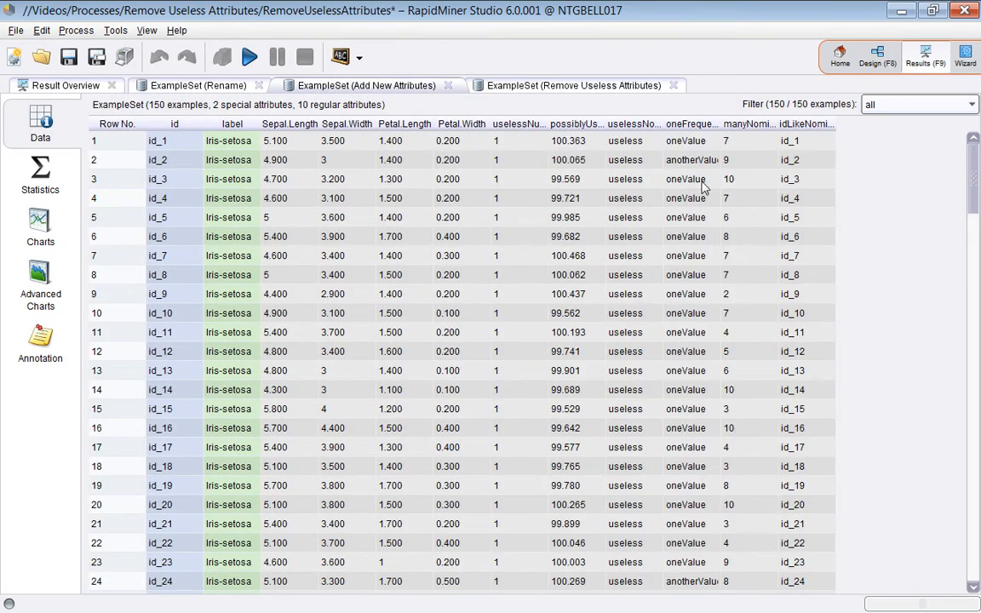
left_click(40, 173)
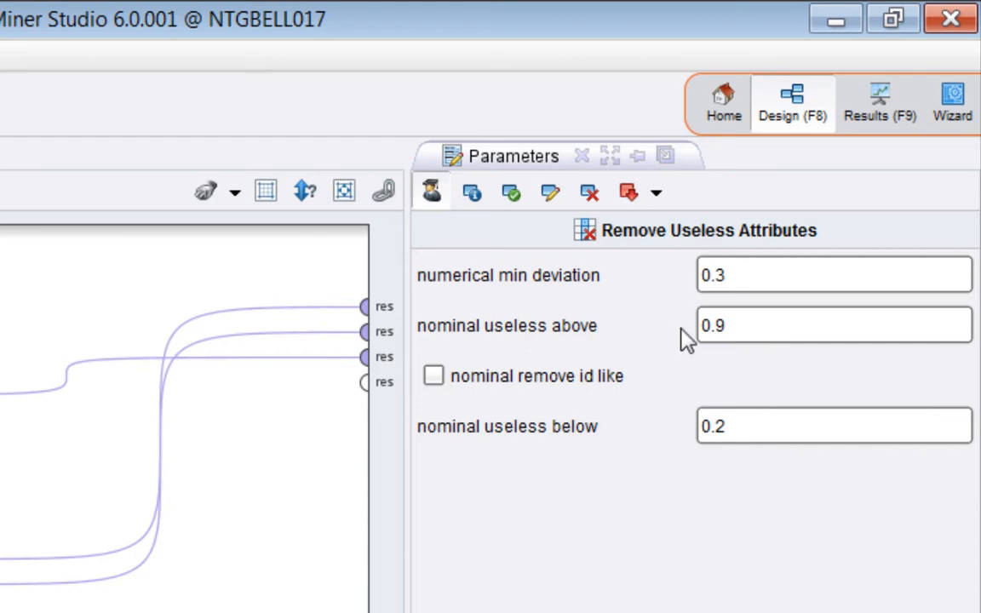
mouse_move(688, 339)
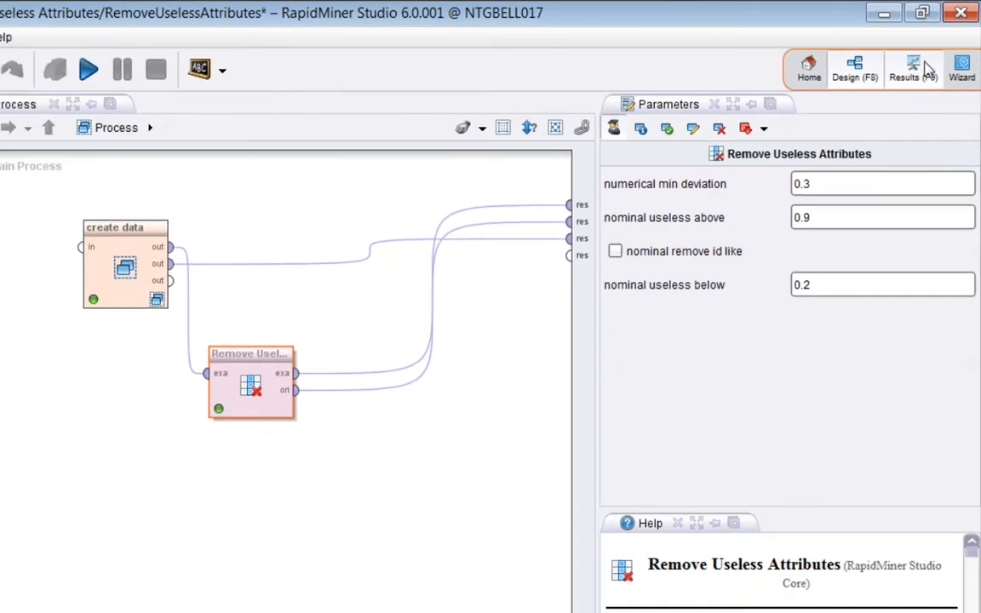
left_click(879, 102)
left_click(294, 85)
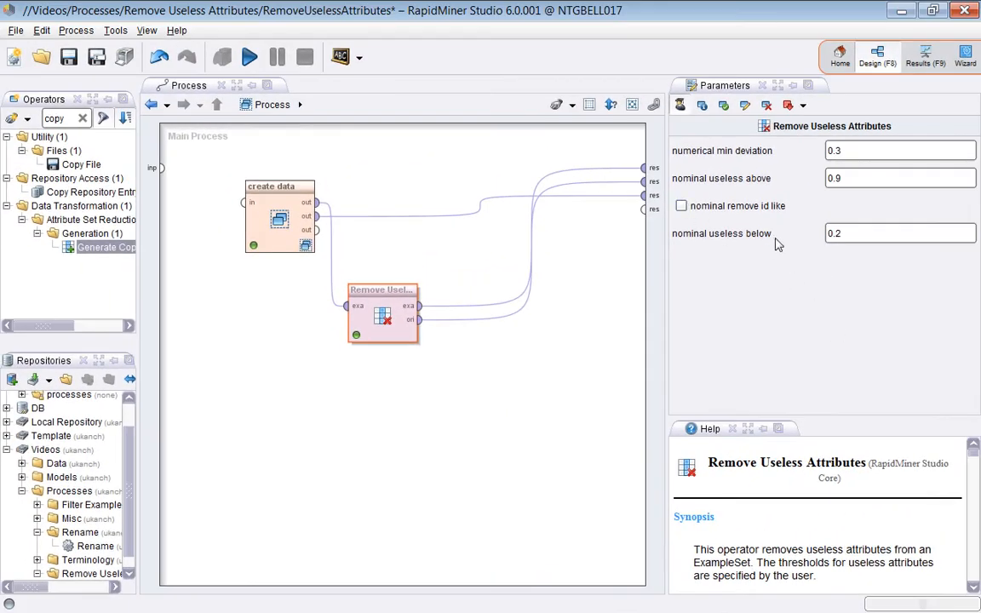
left_click(926, 64)
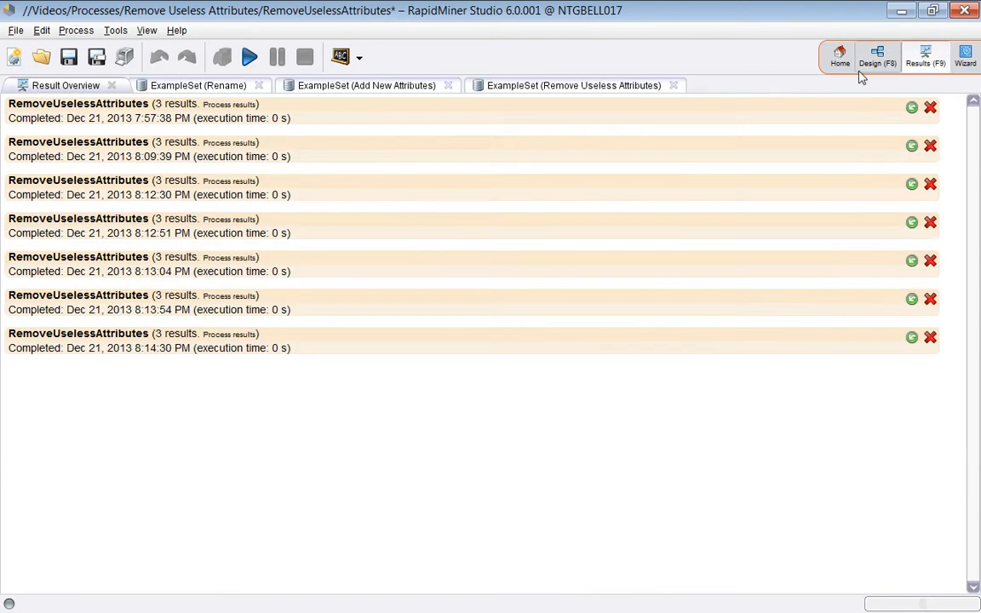
left_click(327, 87)
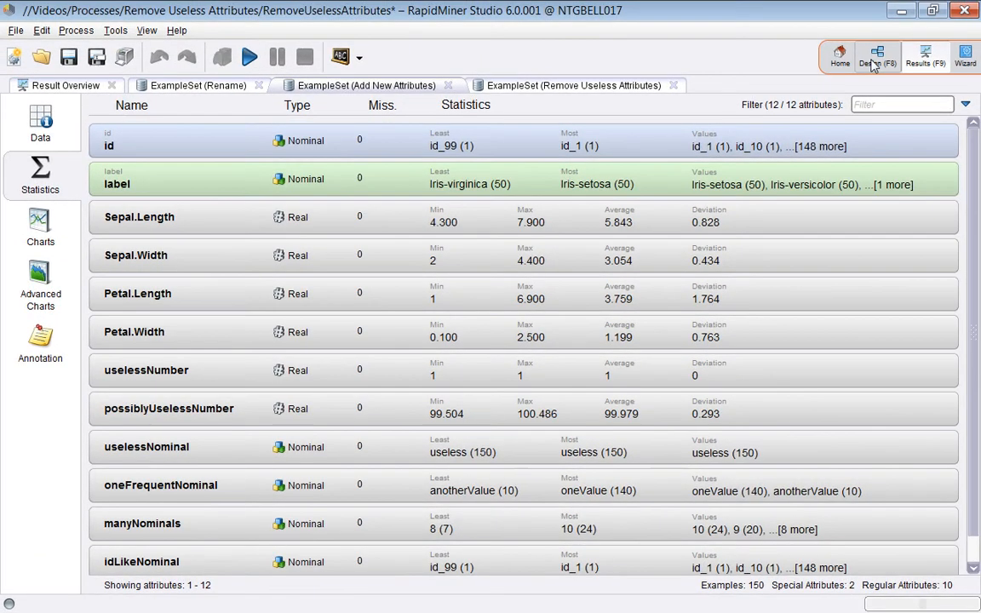
Rerun the process with the current thresholds and view the data of the Add New Attributes example set.
left_click(877, 60)
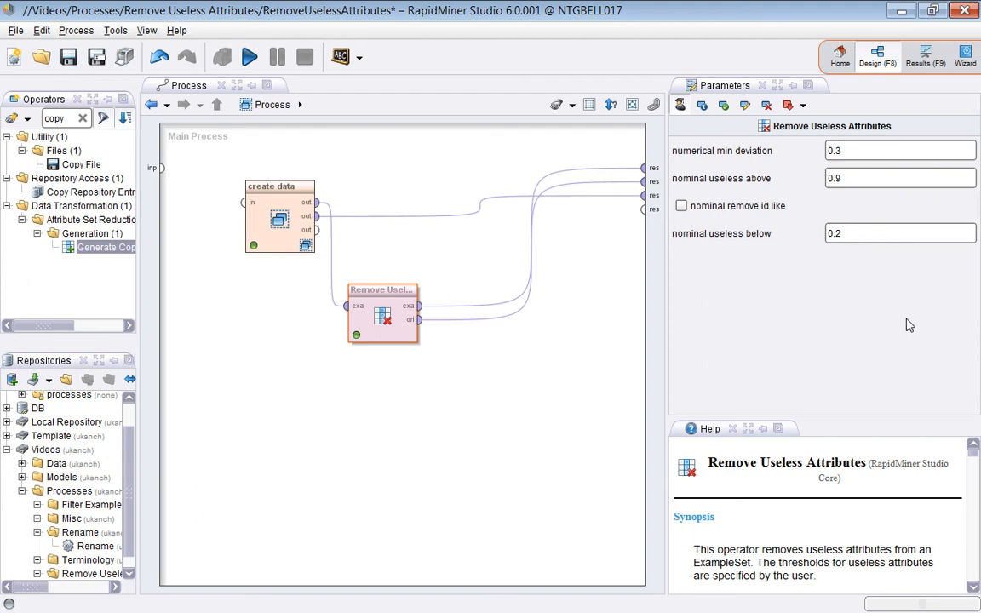
left_click(249, 57)
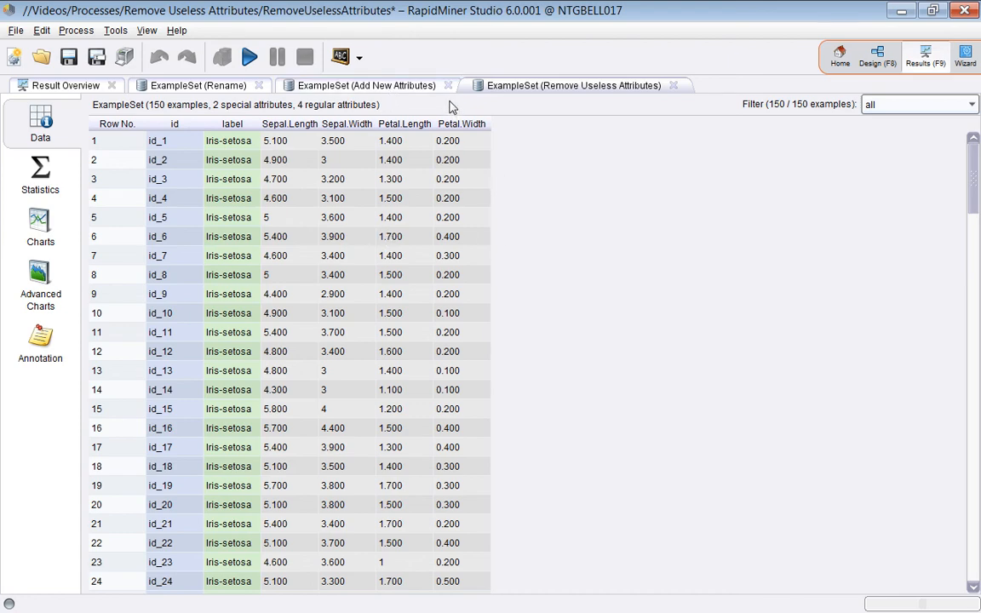
left_click(405, 88)
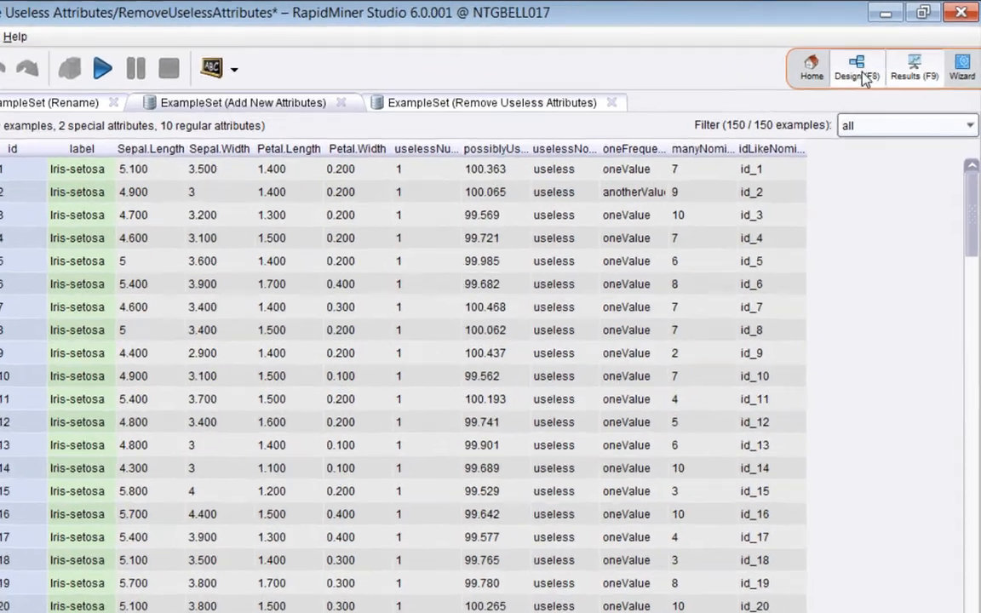
Enable nominal remove id like, rerun the process, and view the Remove Useless Attributes data with the manyNominals column widened.
left_click(882, 63)
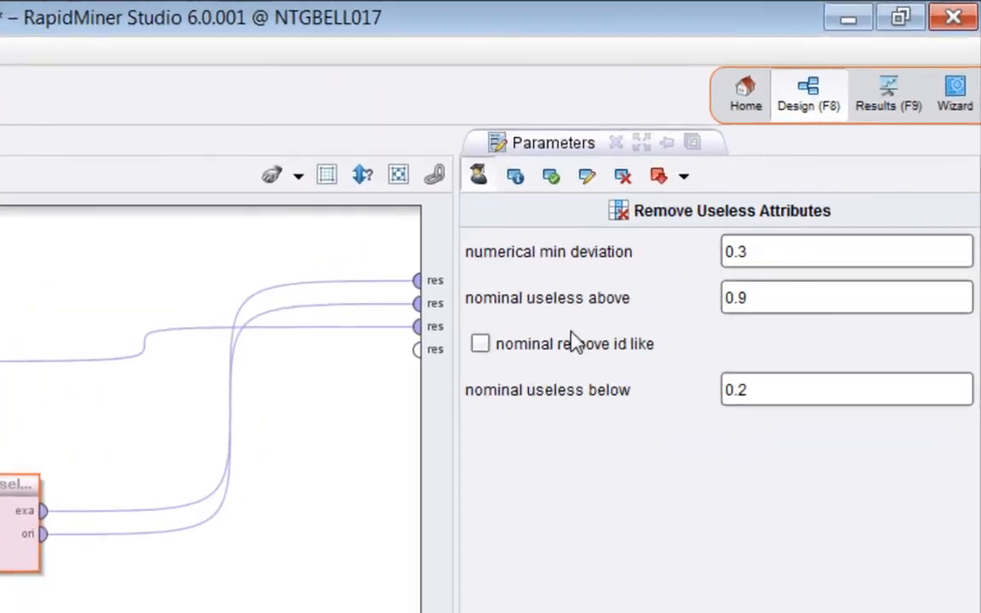
left_click(481, 346)
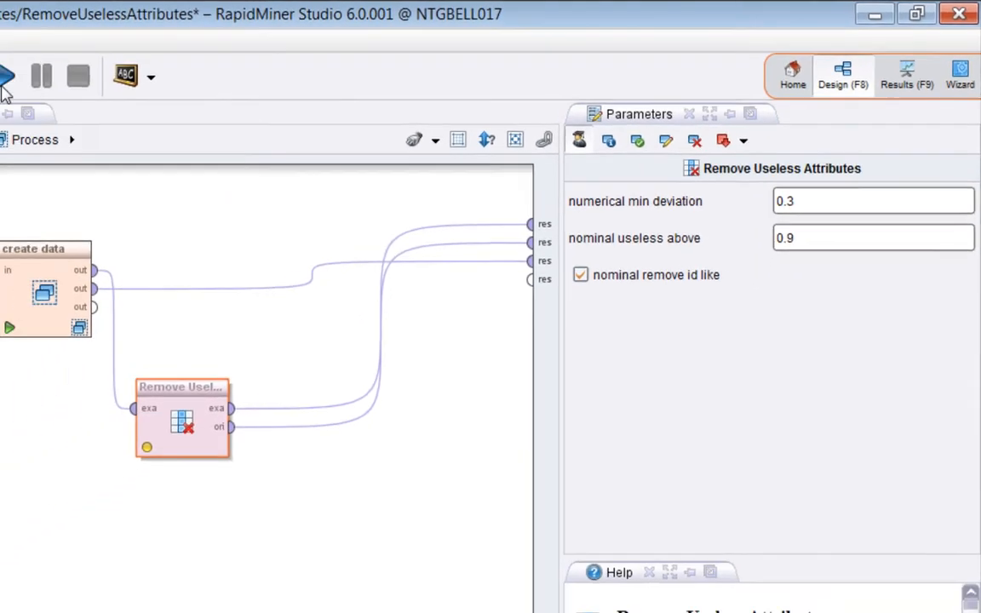
left_click(5, 84)
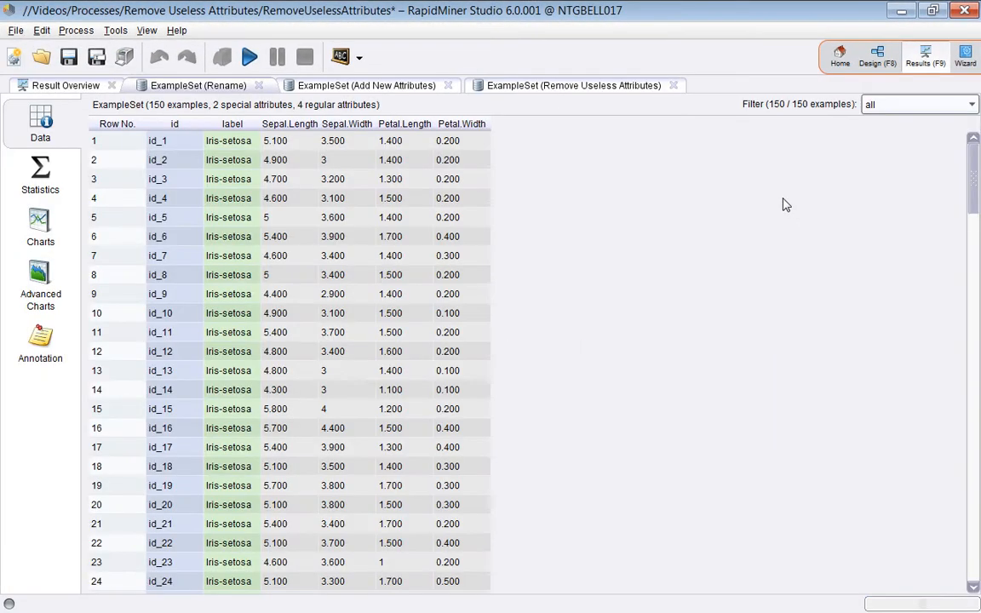
left_click(502, 86)
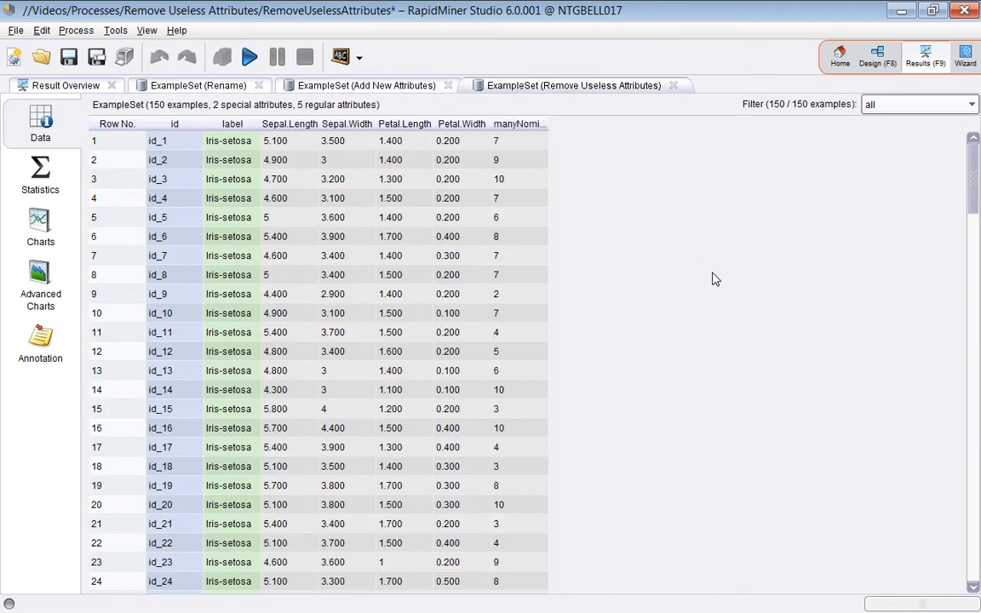
left_click_drag(547, 125, 600, 127)
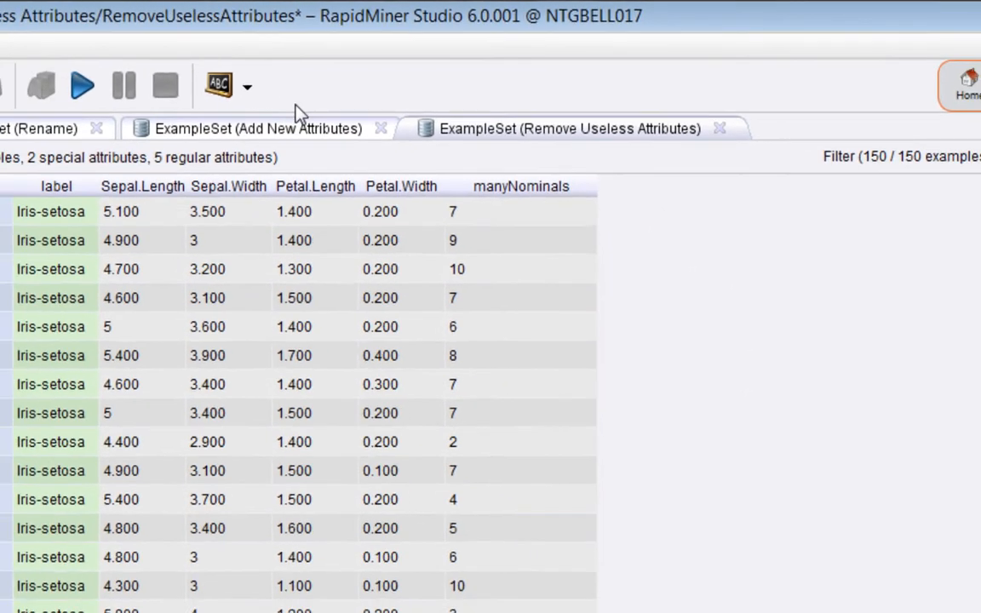
View the Add New Attributes example set and widen its idLikeNominal and manyNominals columns to compare their values.
left_click(219, 171)
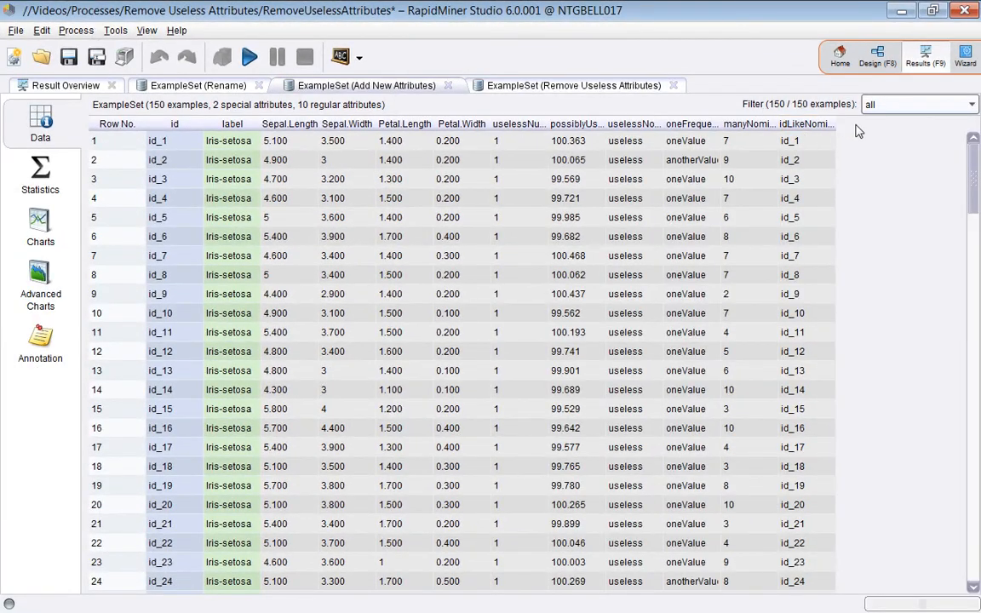
left_click_drag(835, 125, 917, 124)
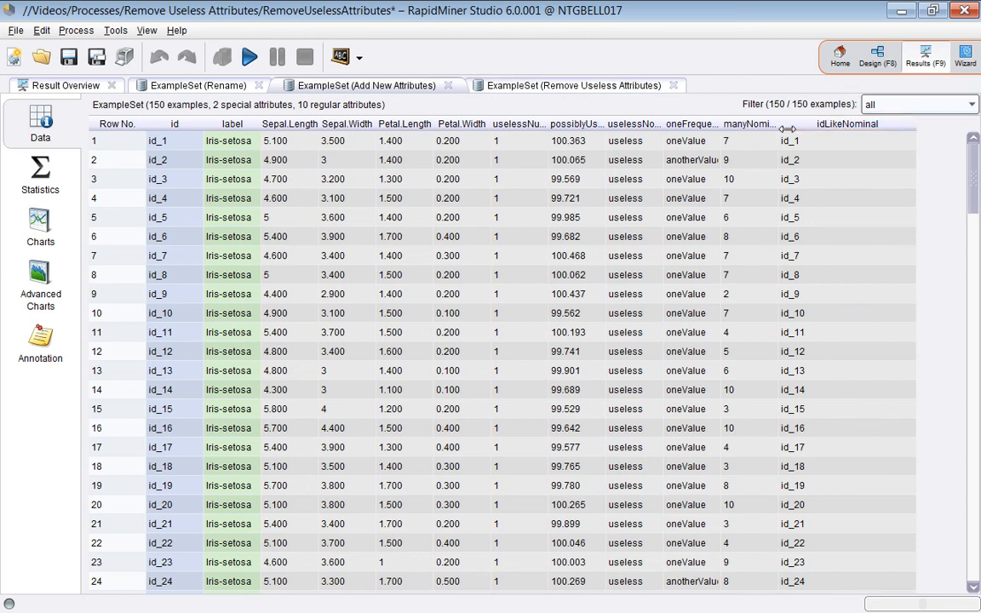
left_click_drag(776, 124, 830, 127)
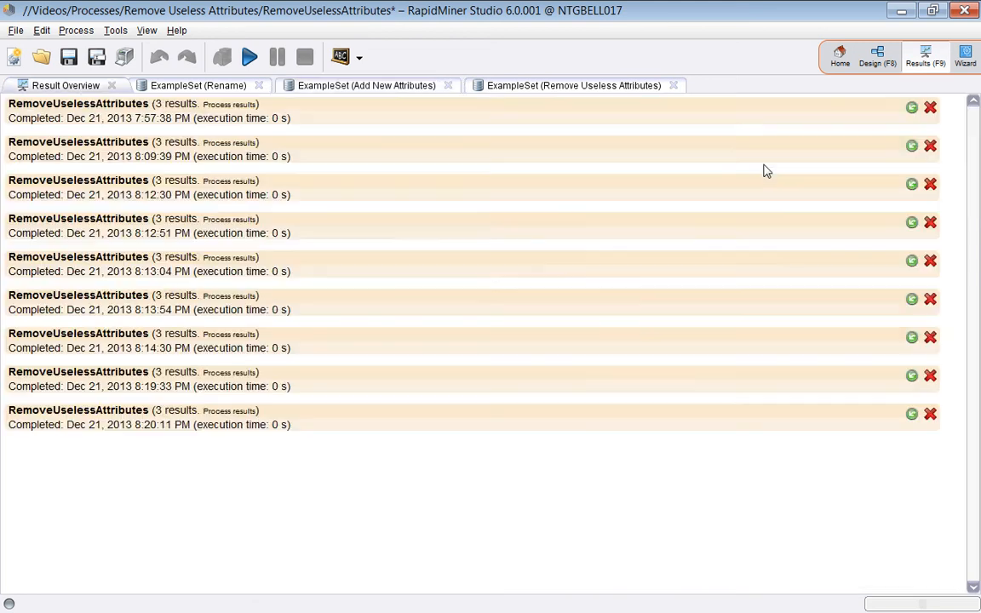
Disable nominal remove id like, rerun the process, and compare the Add New Attributes data with the Remove Useless Attributes data.
left_click(882, 58)
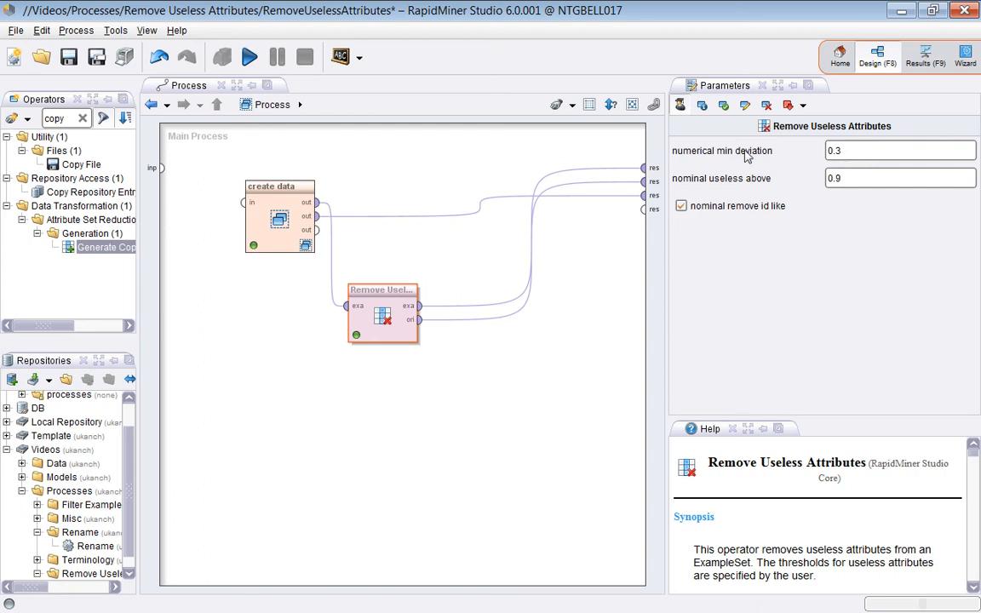
left_click(694, 207)
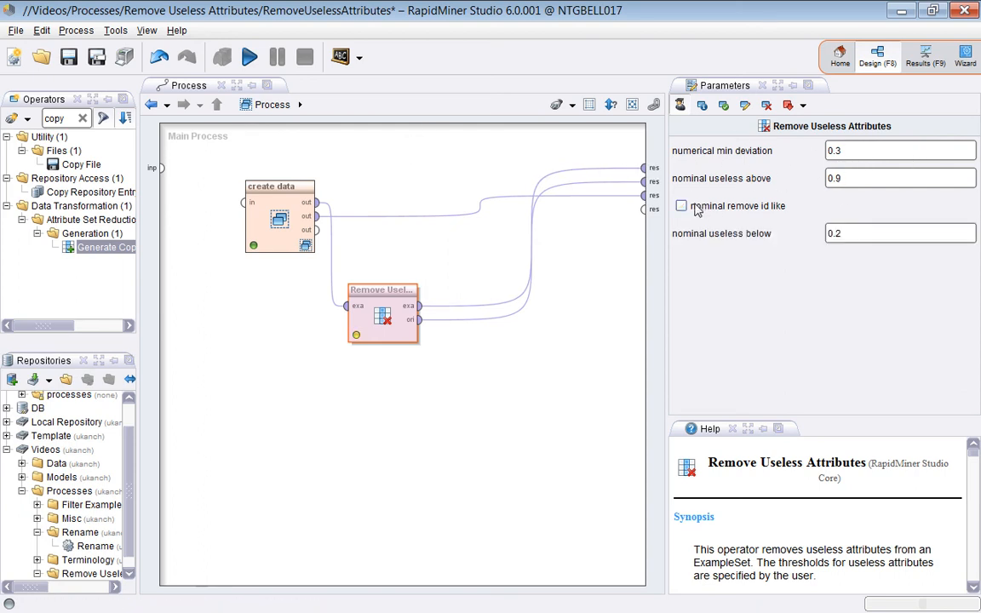
left_click(249, 57)
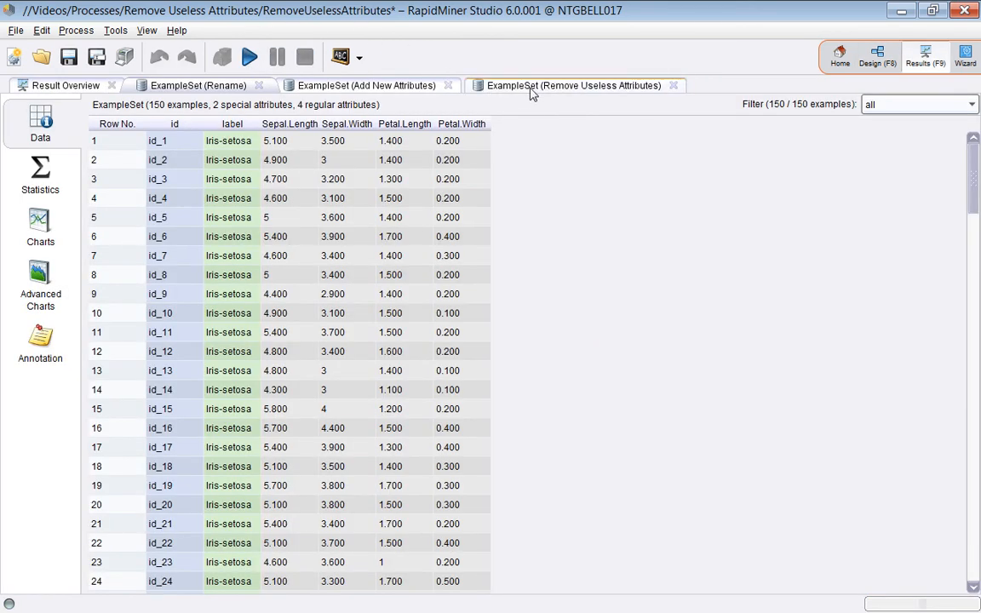
left_click(382, 87)
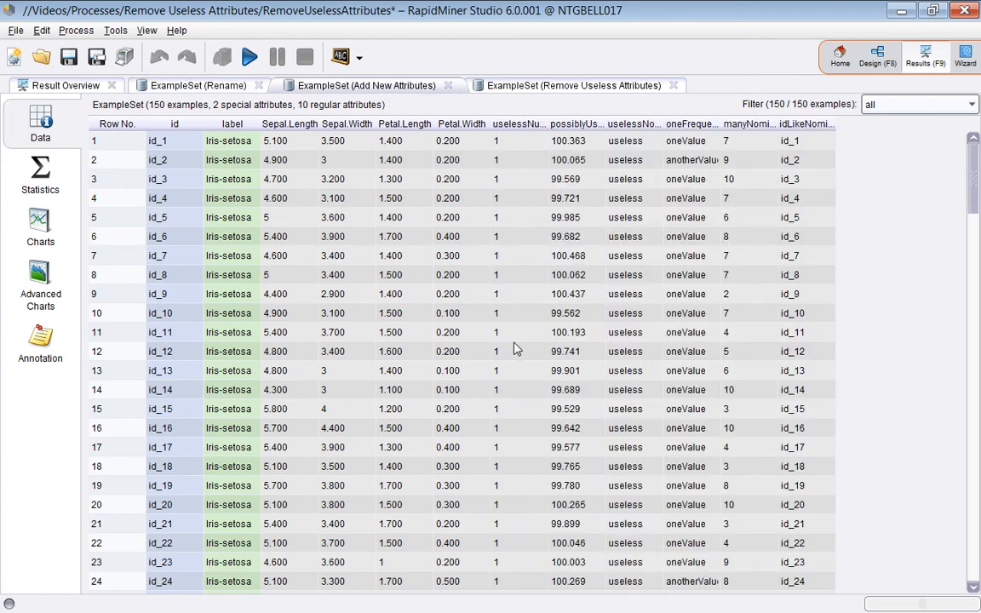
left_click(568, 89)
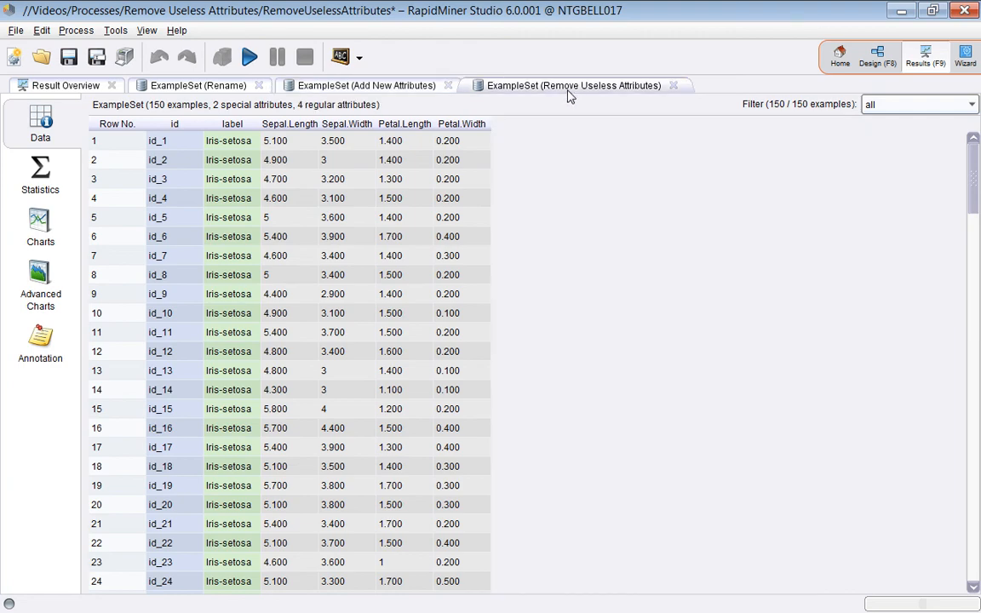